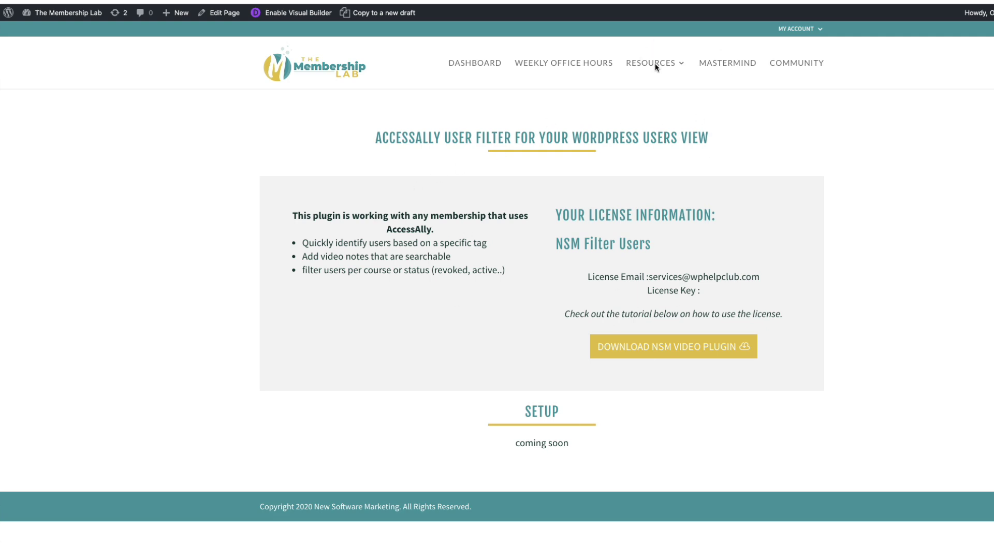
Review the AccessAlly Users Filter by Tag product section on the Resources page
mouse_move(655, 63)
scroll(928, 216, down, 5)
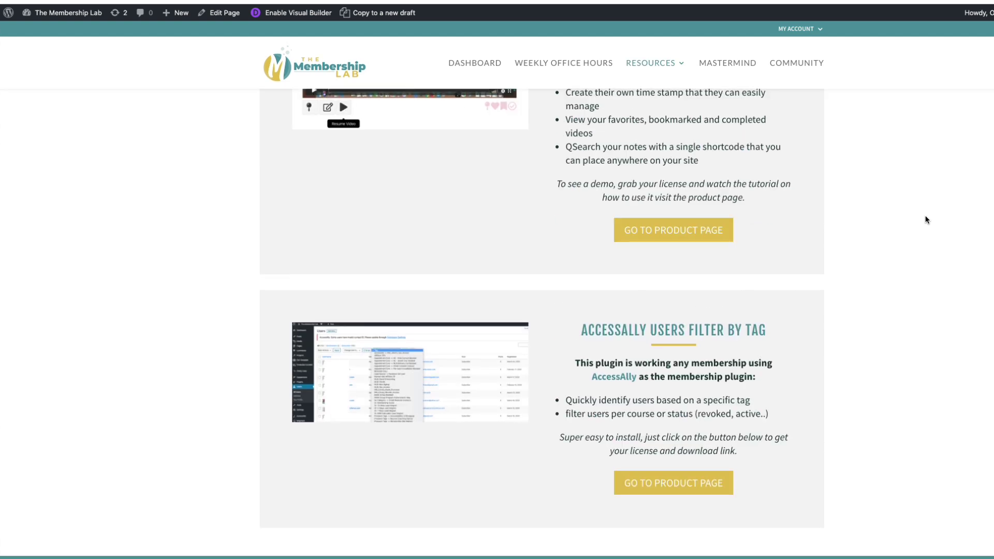
drag(595, 329, 822, 443)
click(822, 443)
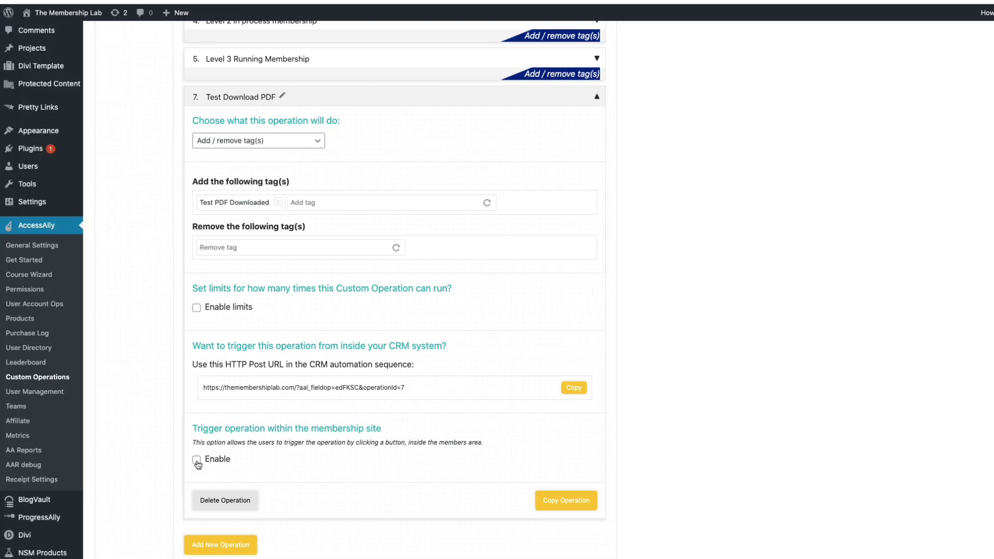
Enable triggering the Test Download PDF operation within the membership site and change its button text to DOWNLOAD THE PDF
click(197, 460)
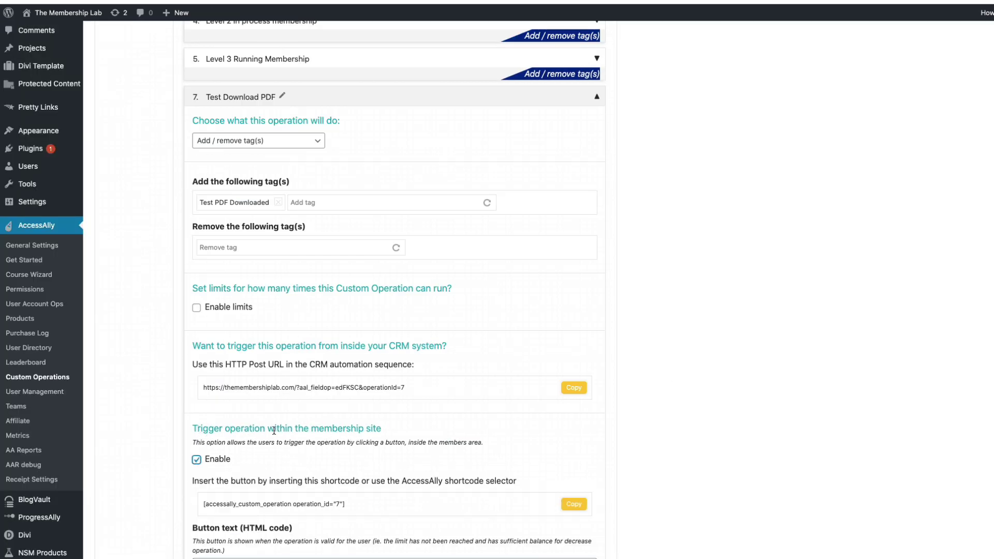
scroll(357, 440, down, 5)
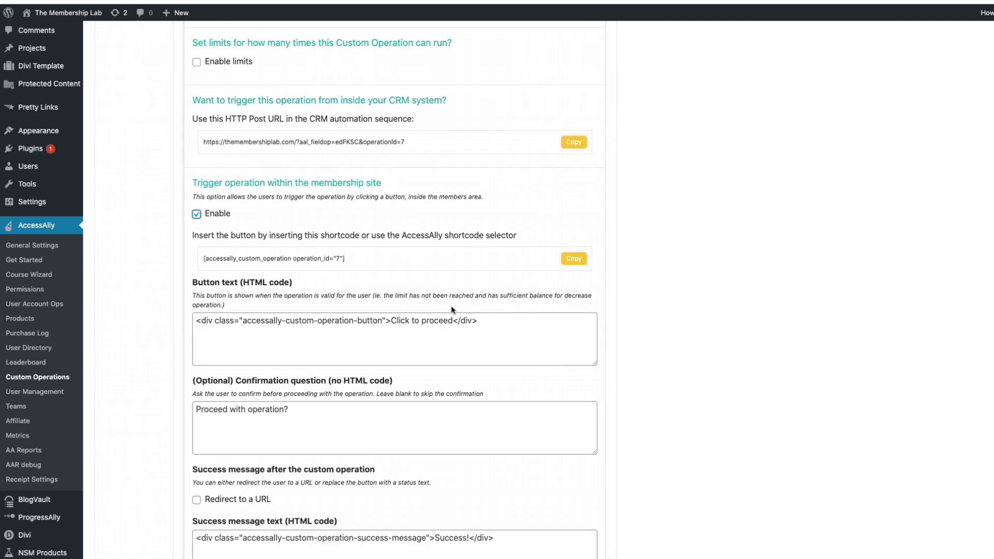
click(452, 321)
drag(453, 321, 390, 321)
text(DOWNLOAD THE PDF)
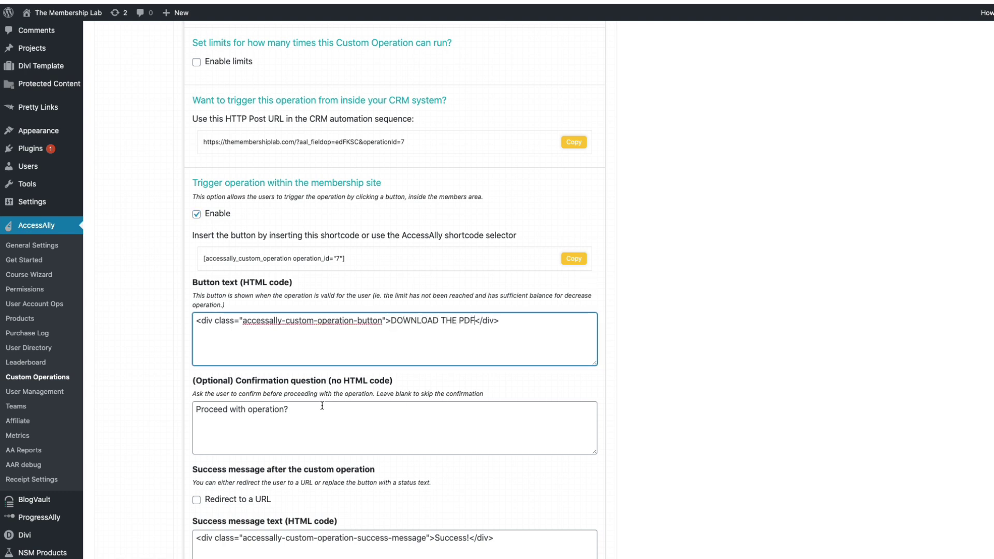
triple_click(306, 407)
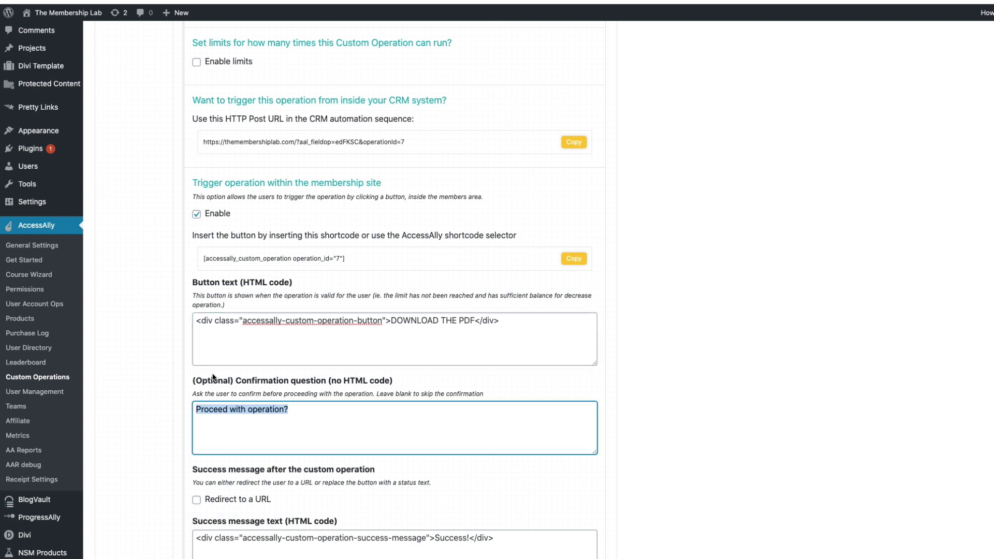
key(BackSpace)
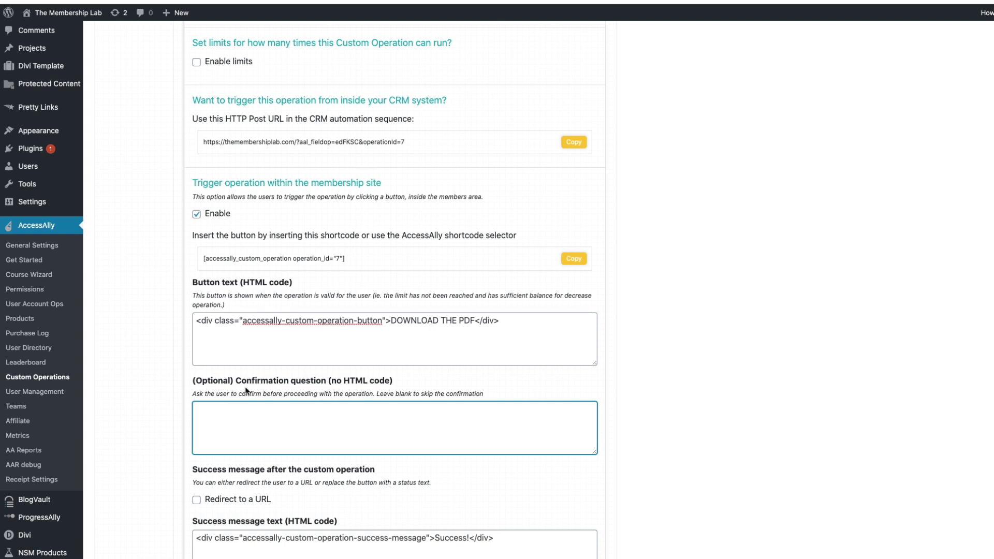
scroll(248, 391, down, 2)
scroll(247, 386, down, 2)
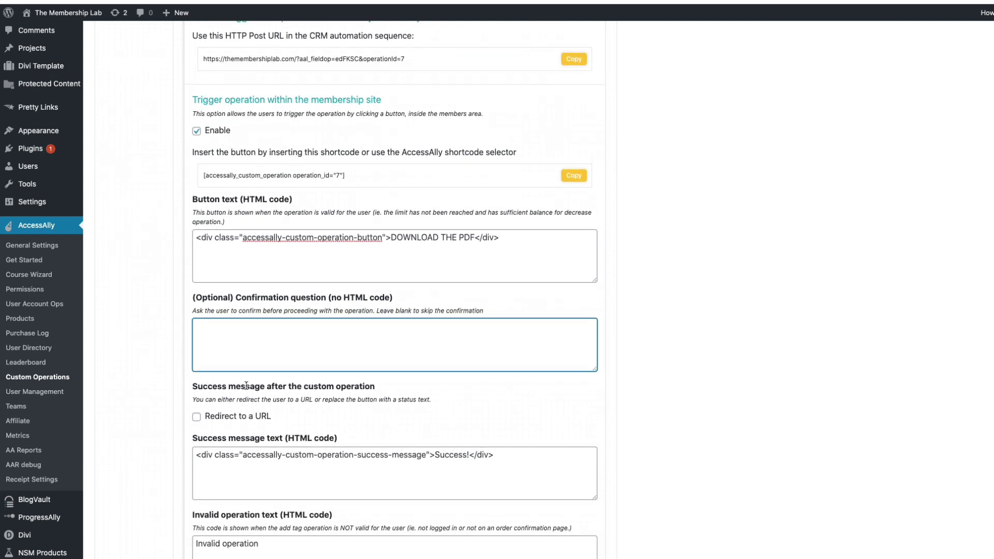
click(197, 417)
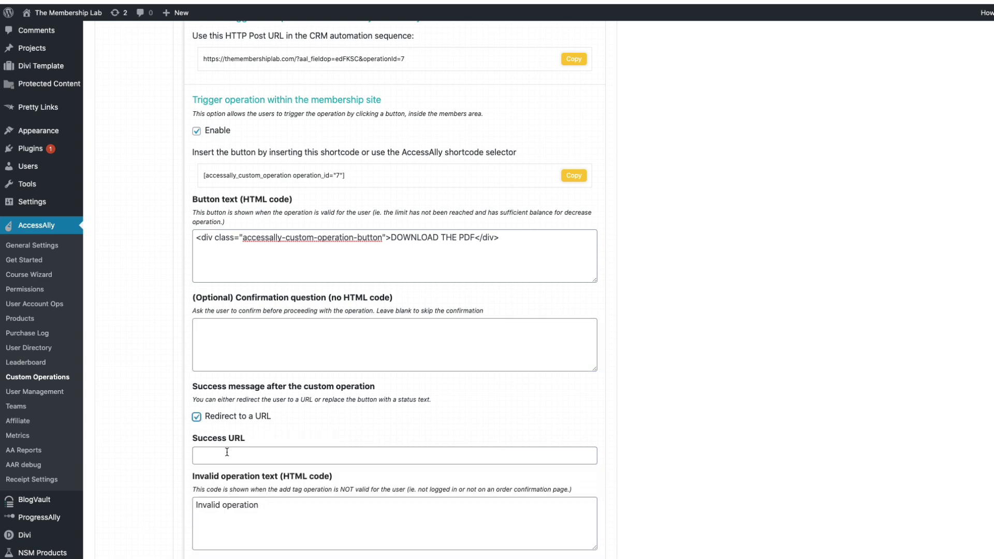
click(226, 452)
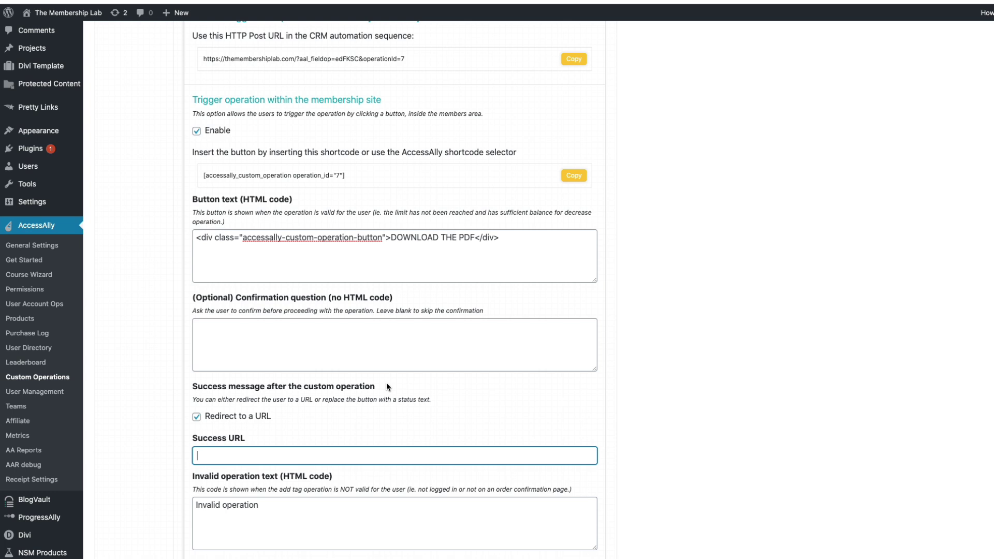
text(https://newsoftwaremarketing.s3.amazonaws.com/NSM_4+Ways_To_Boost_Biz.pdf)
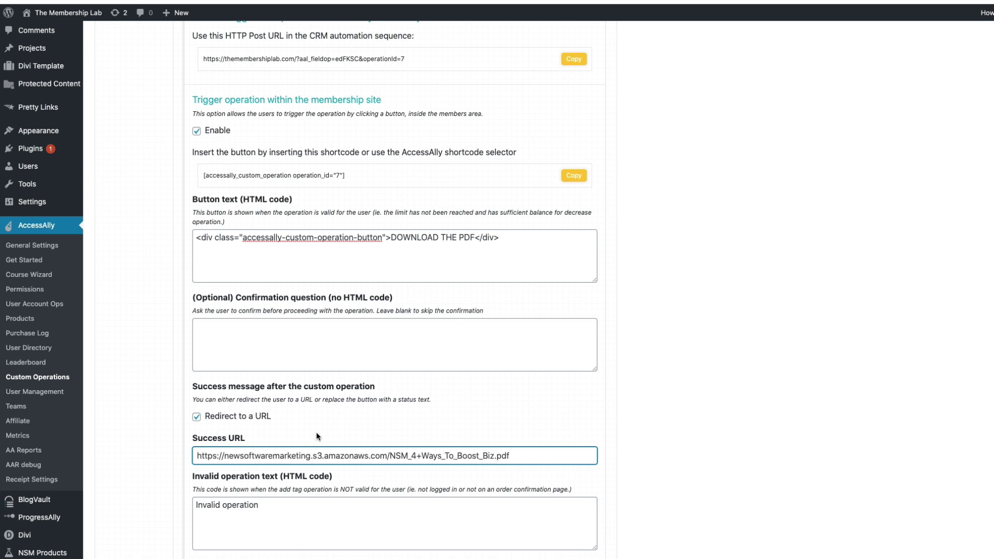
Save the changes to the custom operations
click(683, 479)
scroll(683, 479, down, 3)
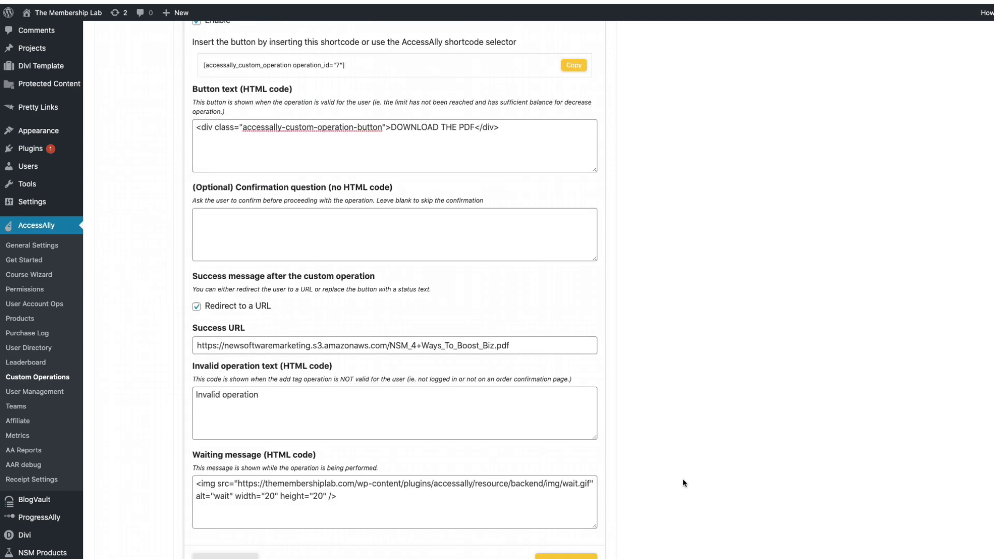
scroll(682, 478, down, 3)
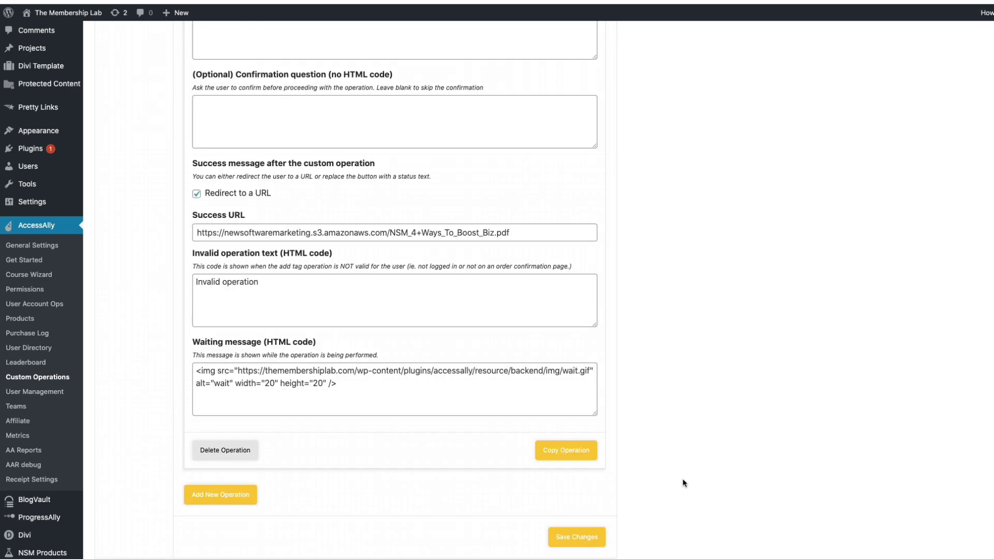
click(581, 541)
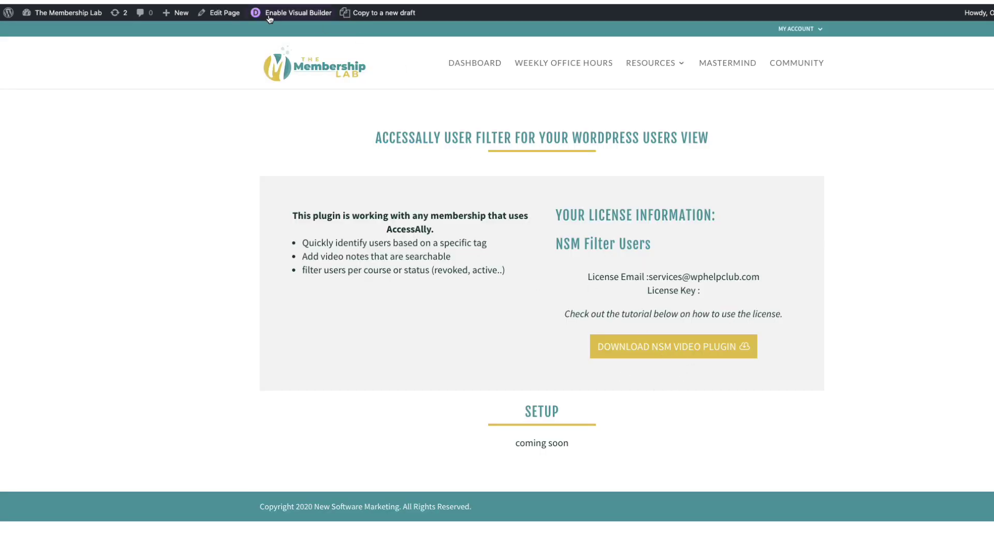
Open the Products User Filter page for editing and insert a Text module below its Button module
right_click(223, 15)
click(241, 27)
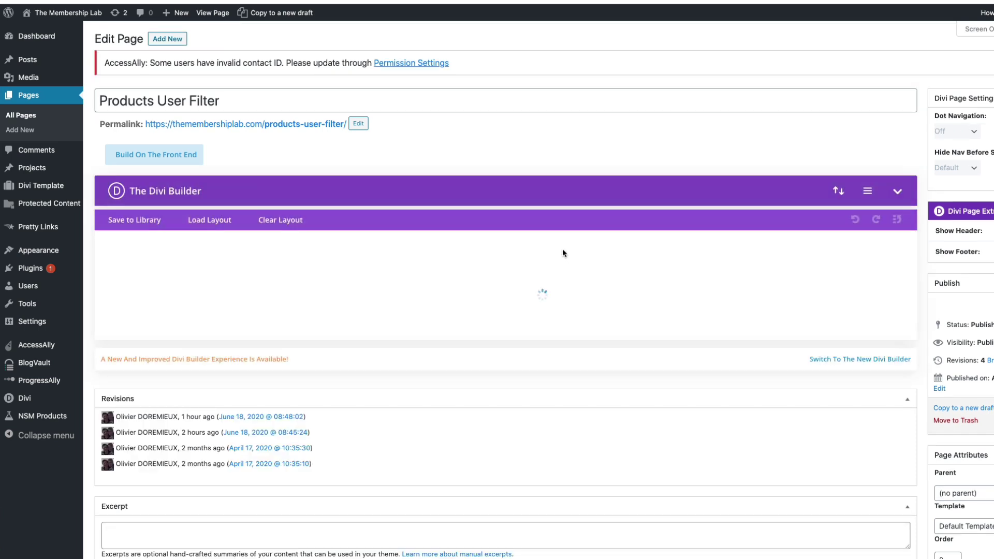
scroll(636, 329, down, 1)
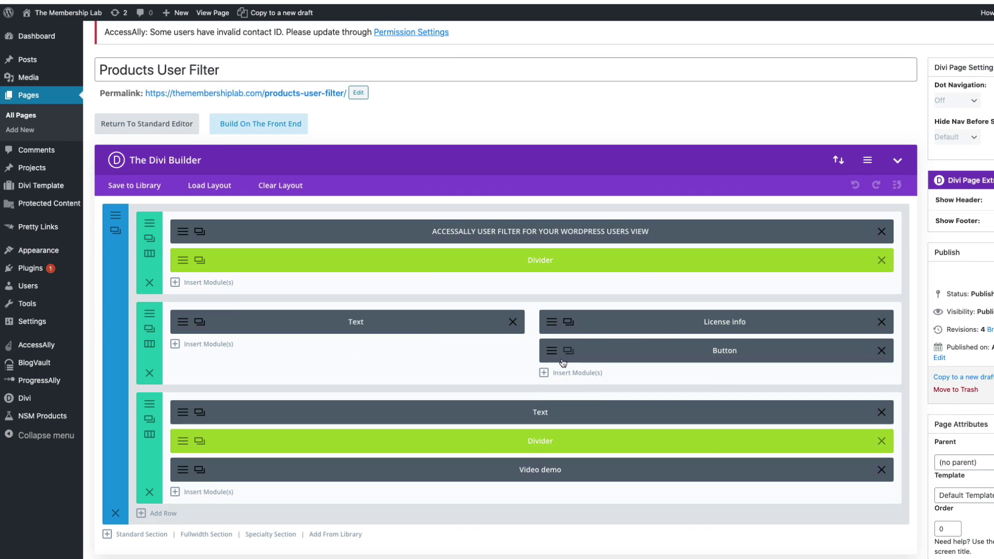
click(577, 375)
scroll(688, 459, down, 5)
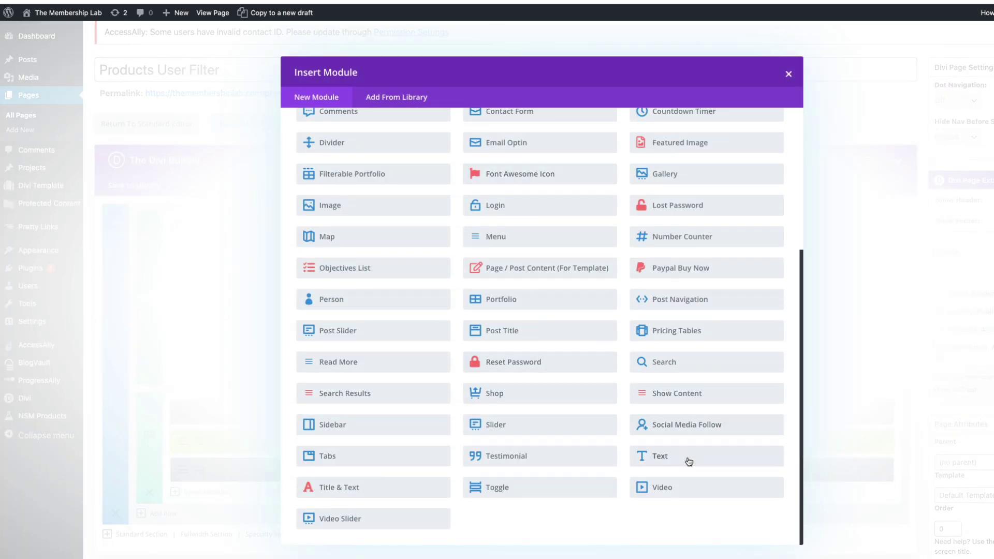
click(689, 463)
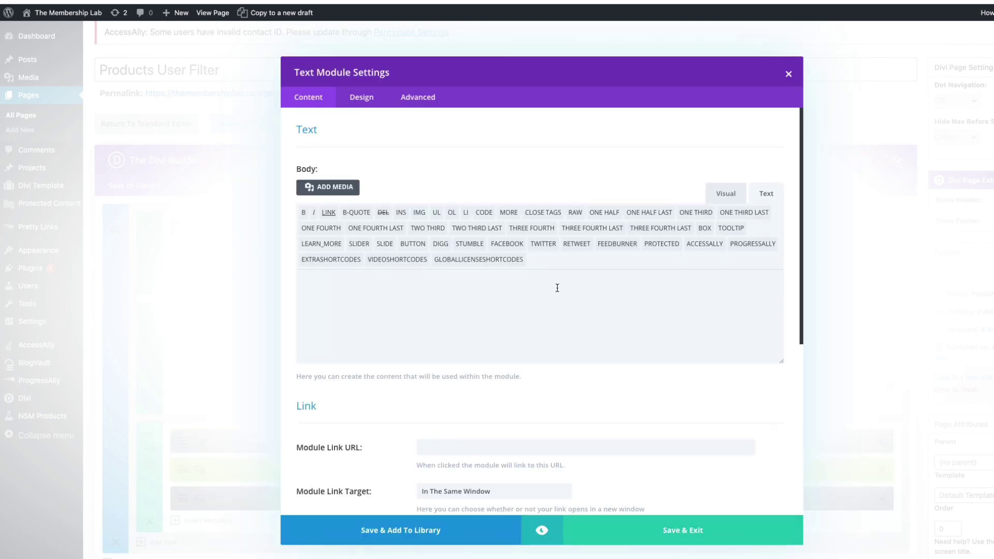
Insert an AccessAlly Custom Operation shortcode for 7. Test Download PDF into the new text module's body
click(706, 244)
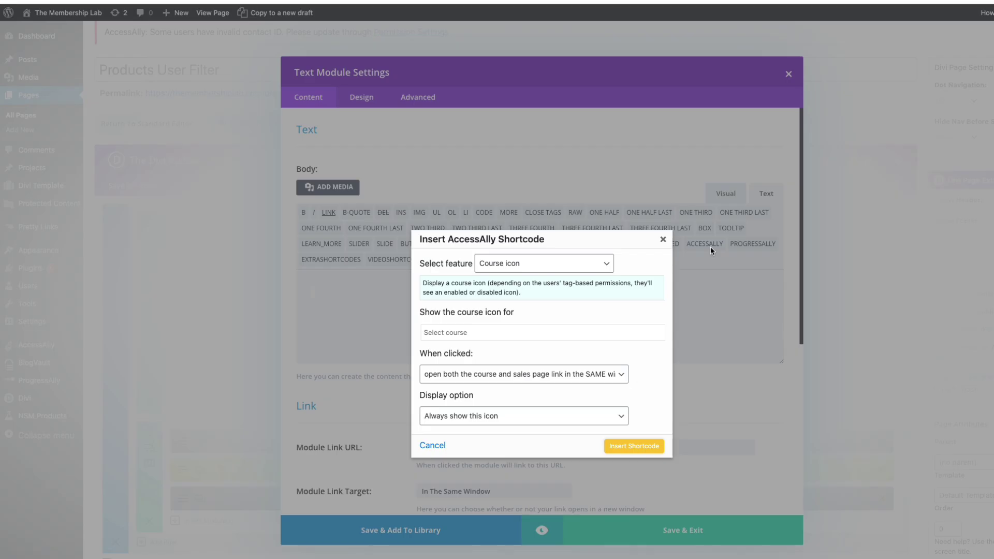
click(518, 264)
click(515, 502)
click(541, 305)
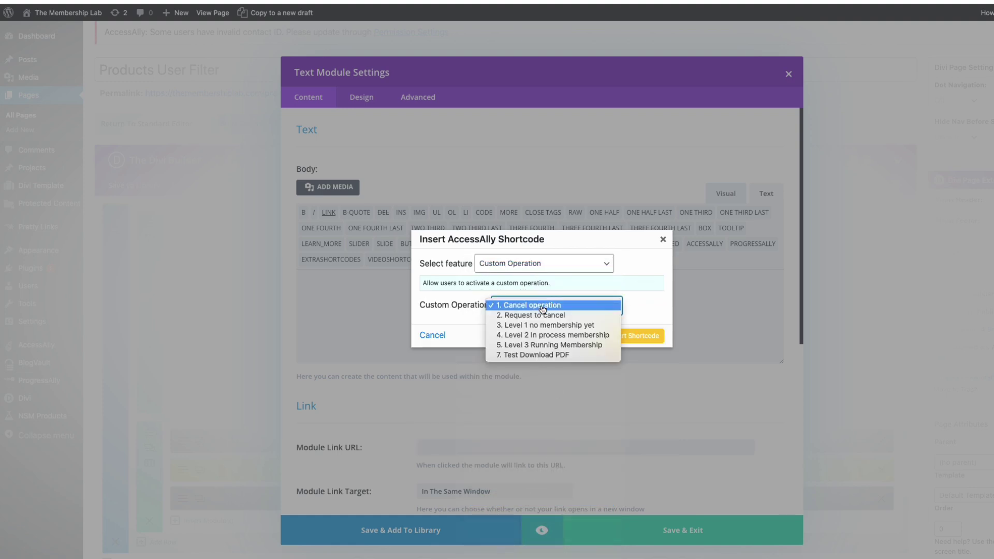
click(536, 355)
click(624, 337)
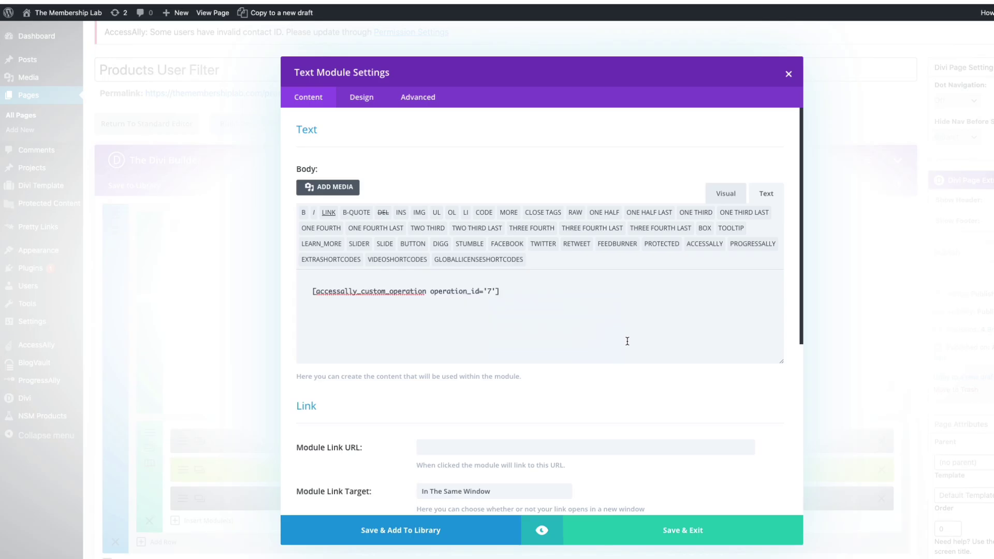
Set the text module's admin label to "download pdf button"
scroll(582, 408, down, 5)
drag(490, 473, 355, 468)
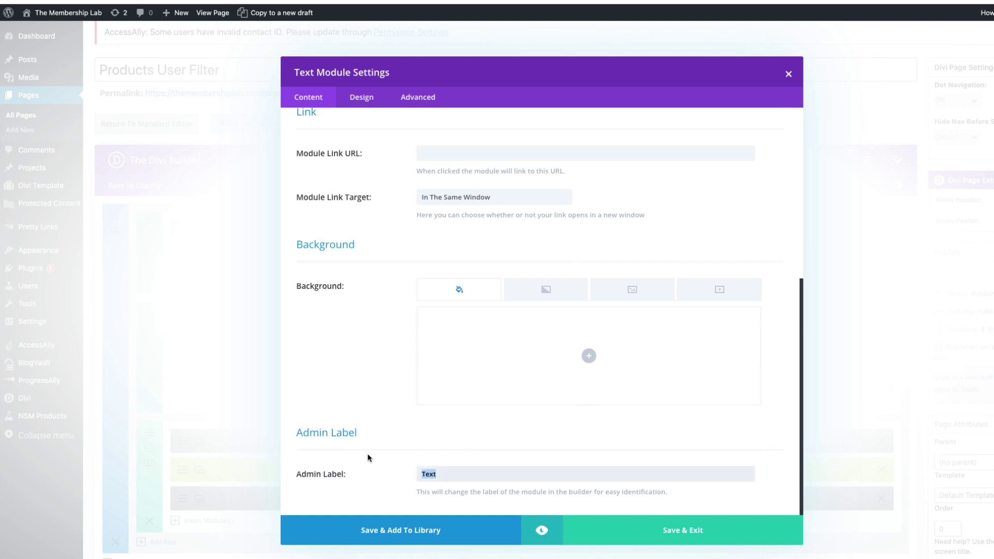
text(download)
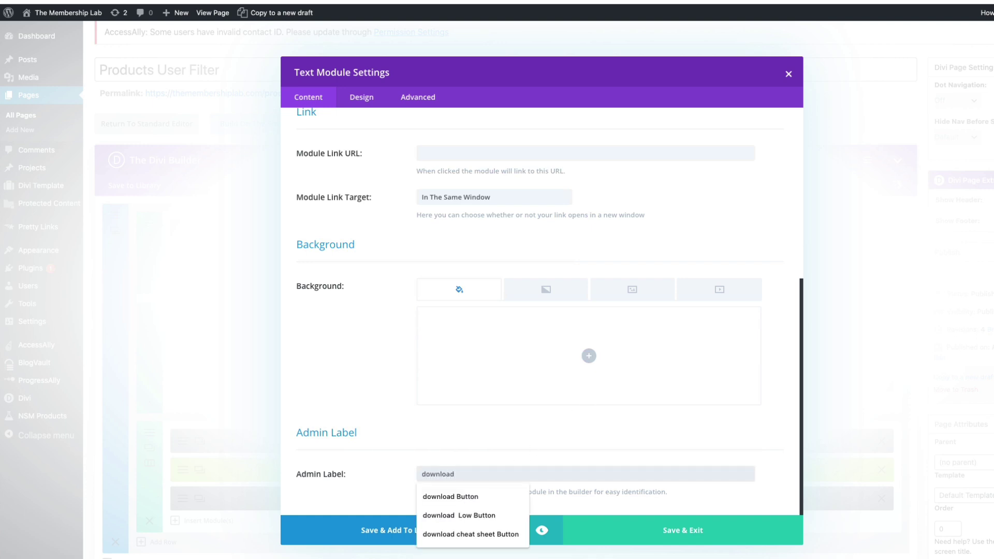
text( pdf button)
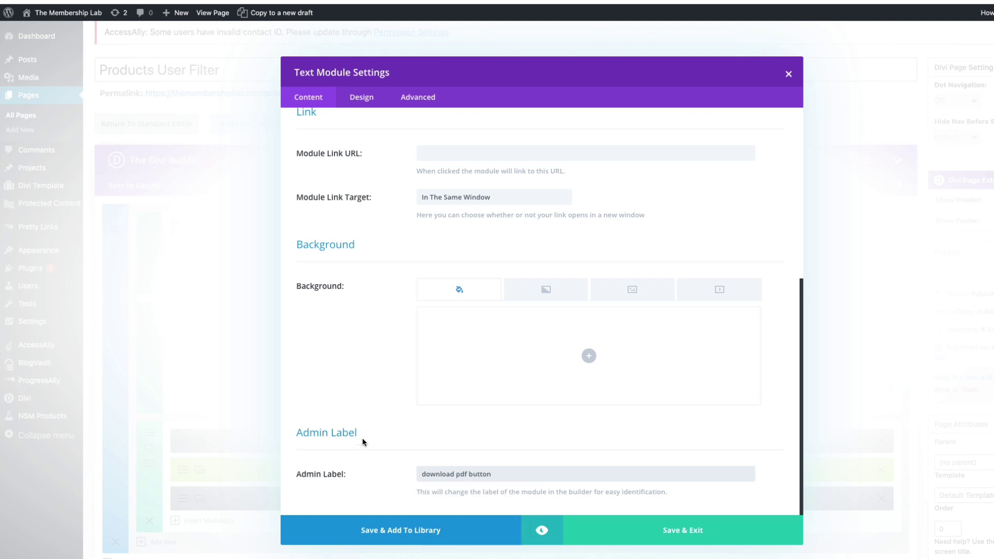
Adjust the text module's design settings and save the module
click(361, 98)
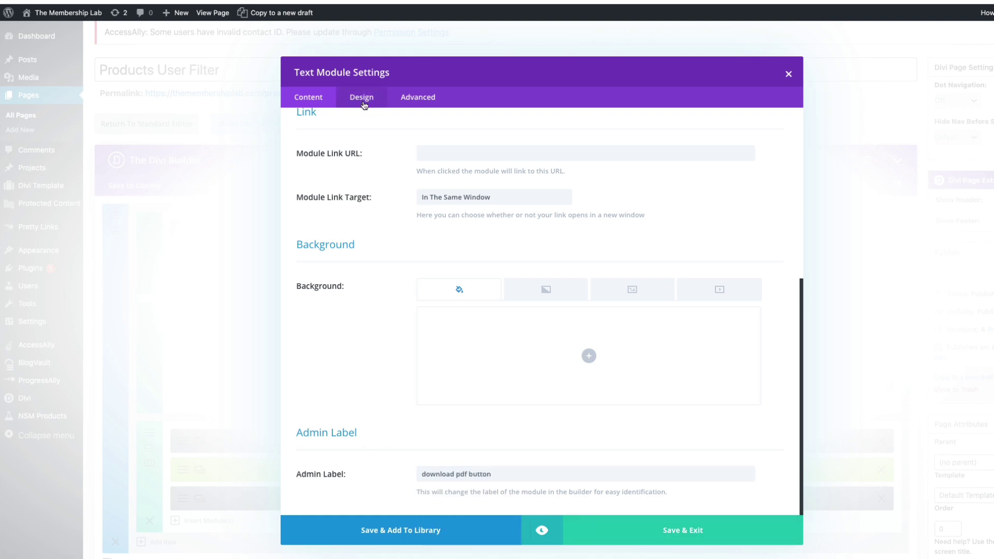
scroll(474, 387, down, 3)
click(453, 426)
click(679, 532)
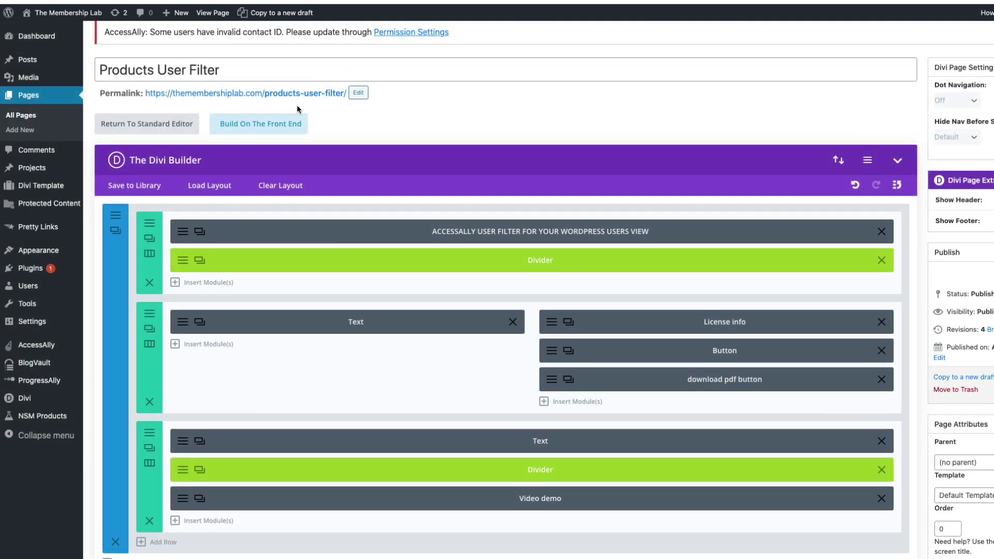
Update the Products User Filter page and open its live version
scroll(449, 126, up, 1)
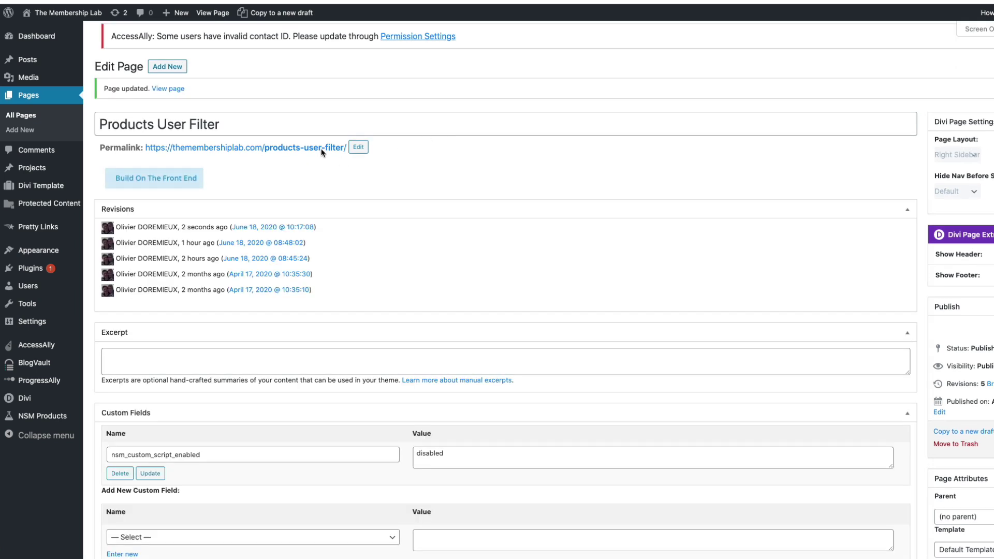
click(321, 148)
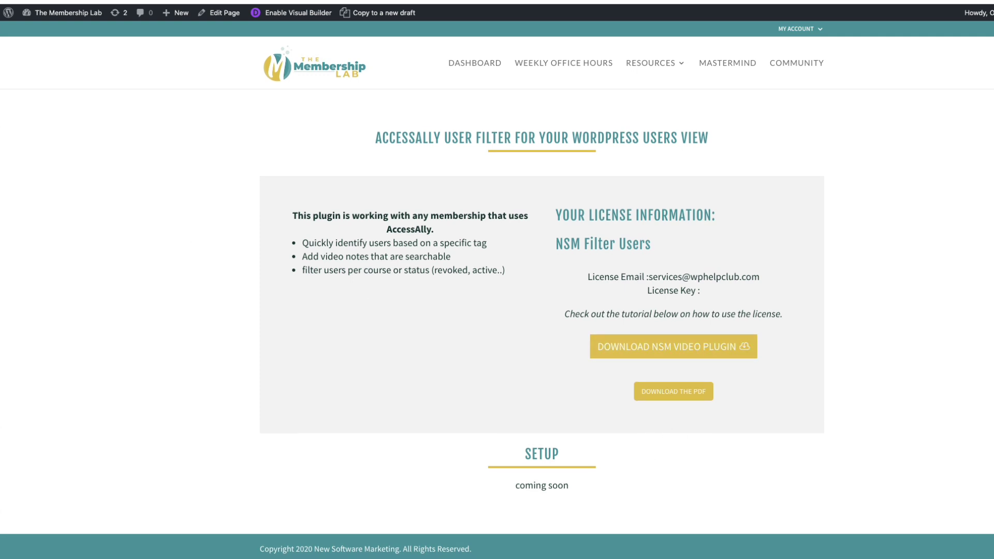
Examine the ActiveCampaign contact tags in the logged-in user's profile before testing the download
mouse_move(980, 13)
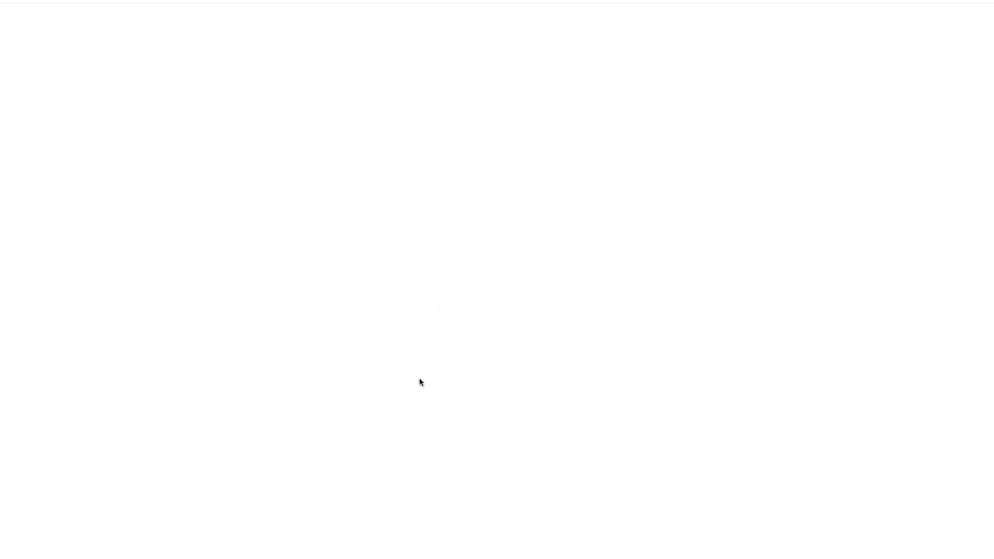
scroll(419, 378, down, 6)
scroll(419, 370, down, 9)
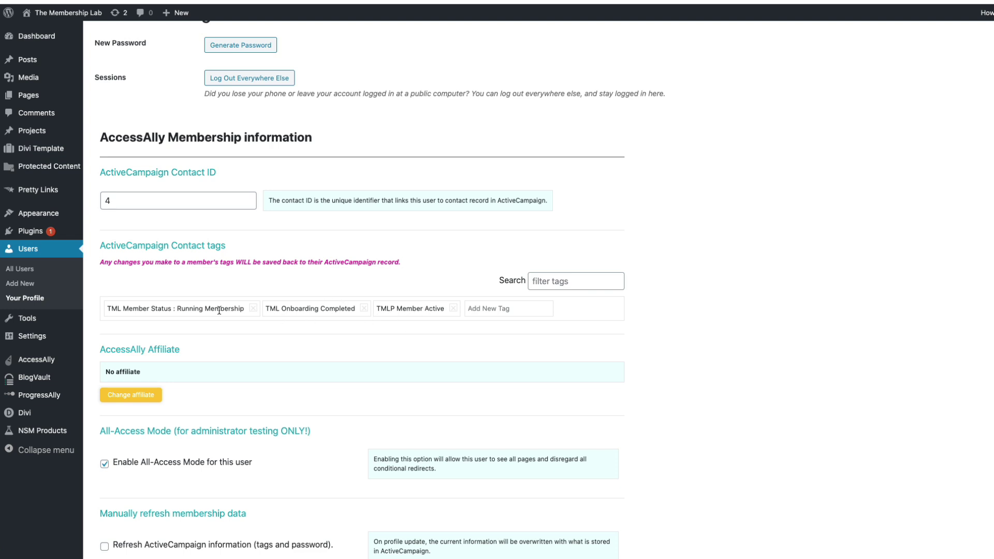
drag(150, 309, 243, 309)
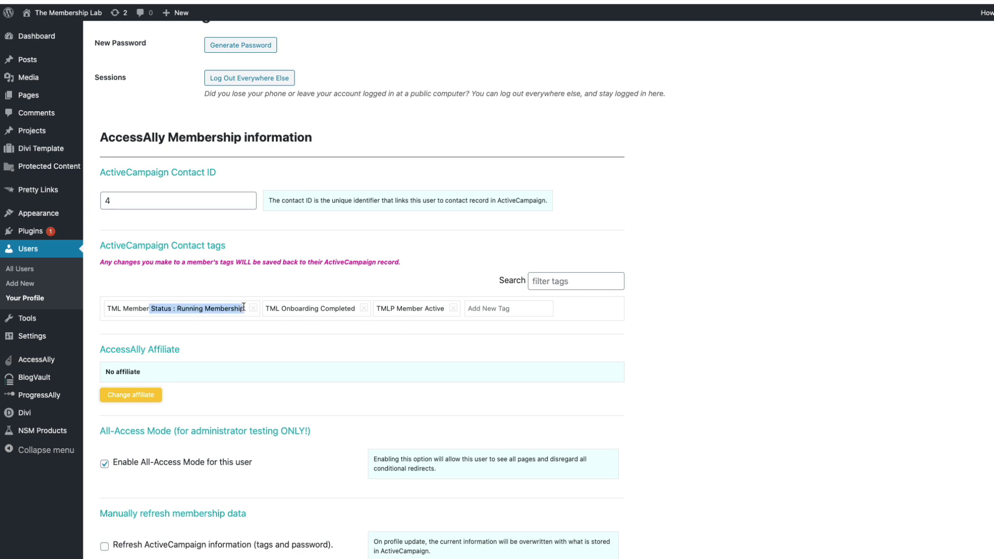
click(718, 158)
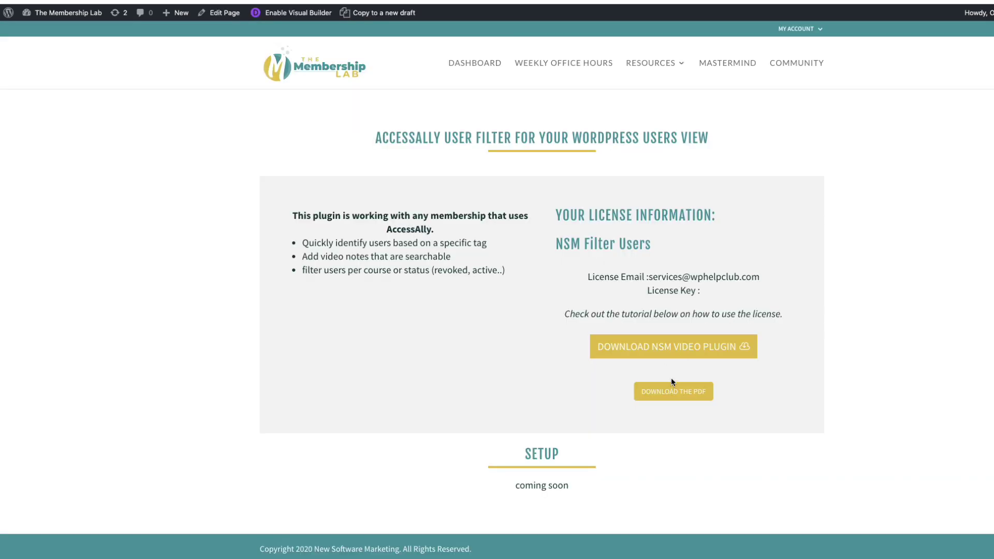
Run the Download the PDF operation on the live page and save the opened PDF file
click(674, 395)
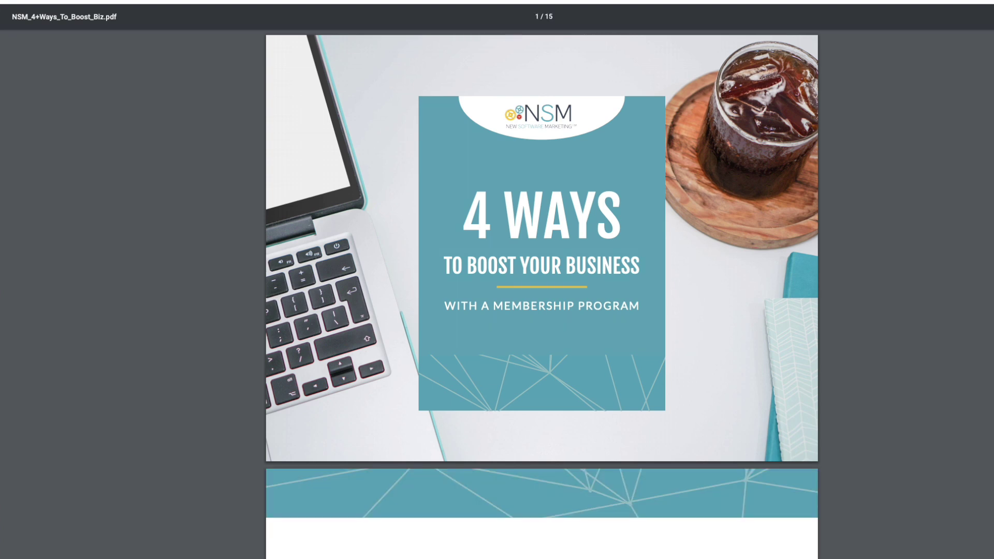
key(super+s)
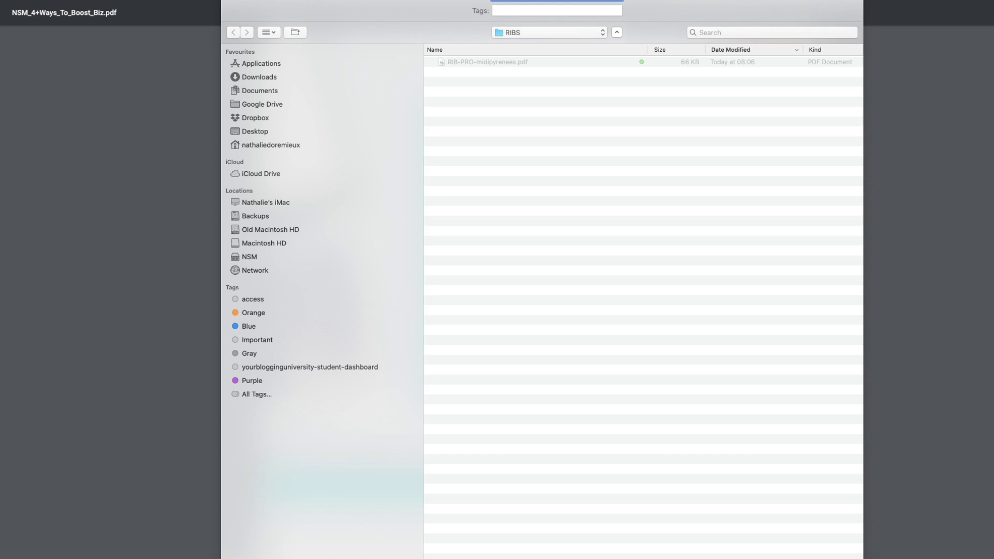
key(Return)
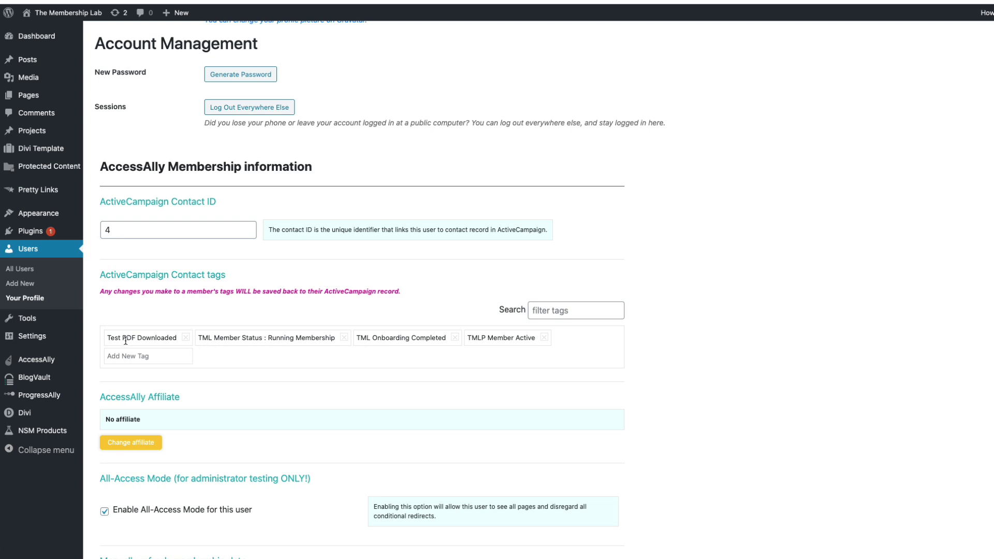
Check the profile's contact tags for Test PDF Downloaded and return to the live page's Download the PDF button
drag(175, 336, 107, 338)
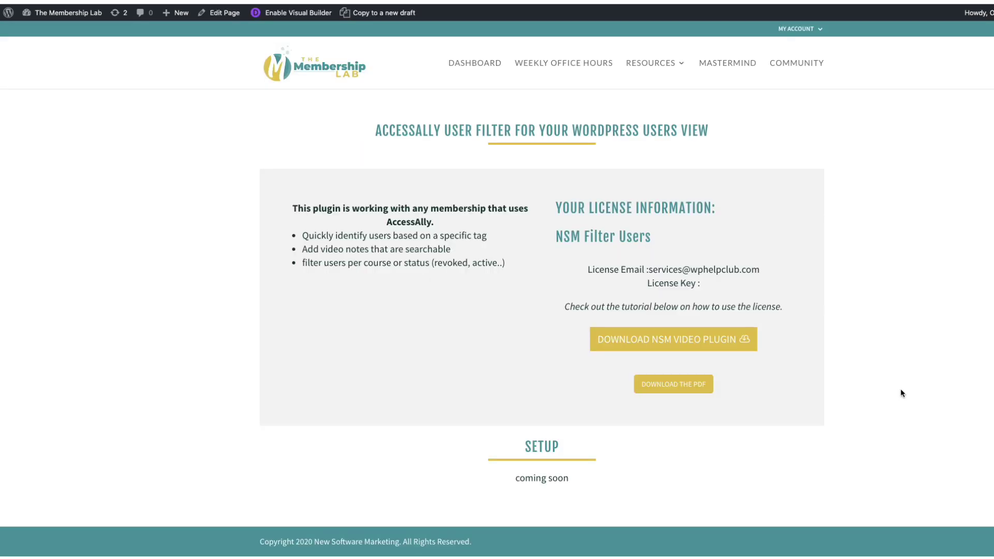
click(671, 387)
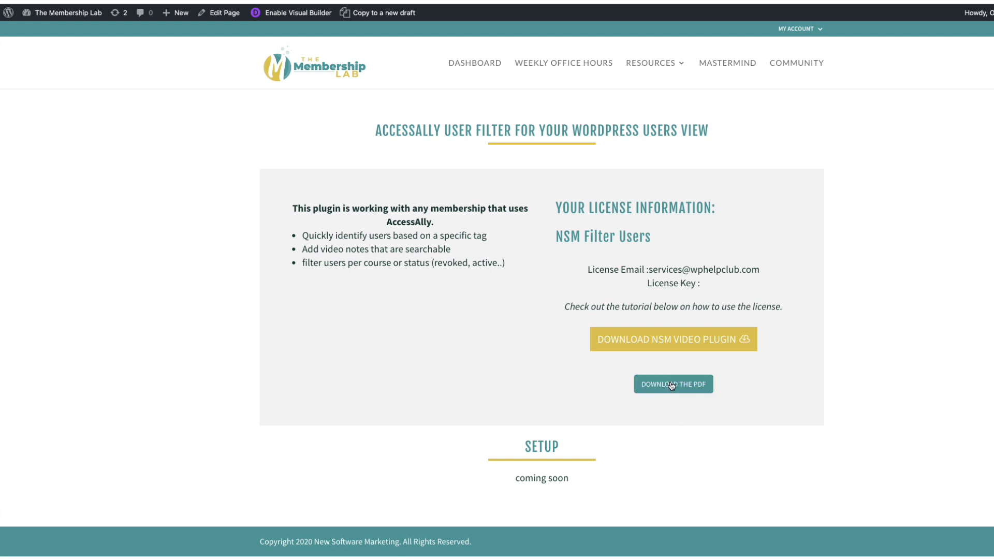
click(665, 384)
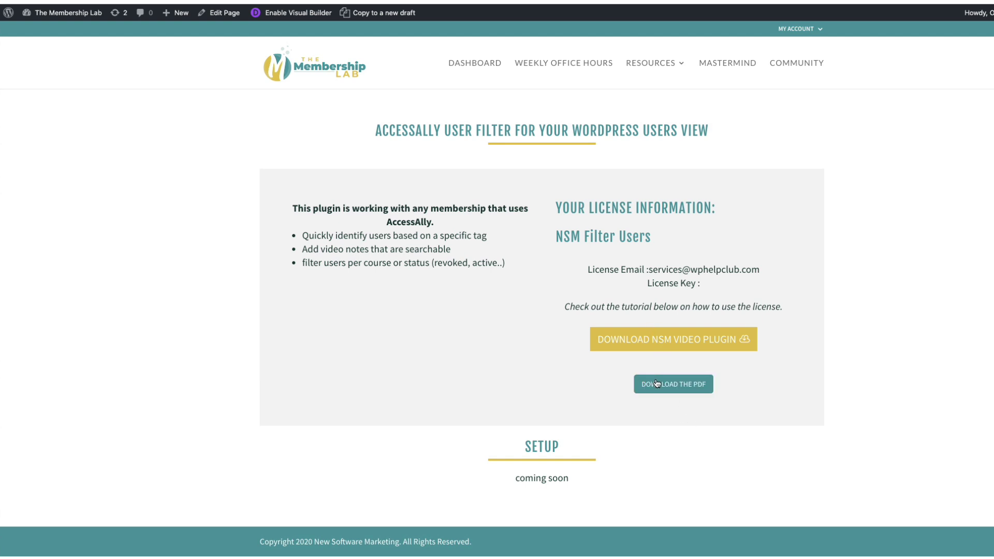